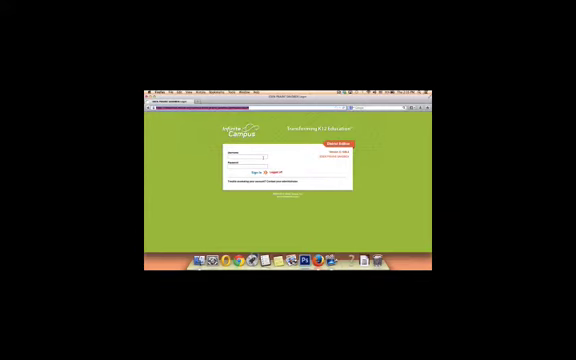
# - Sign in to Infinite Campus with the username and password
pyautogui.click(247, 157)
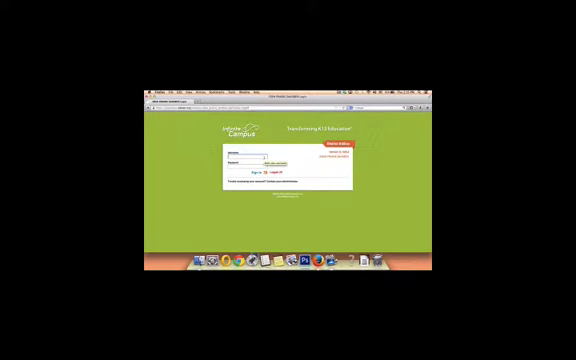
pyautogui.write('ent')
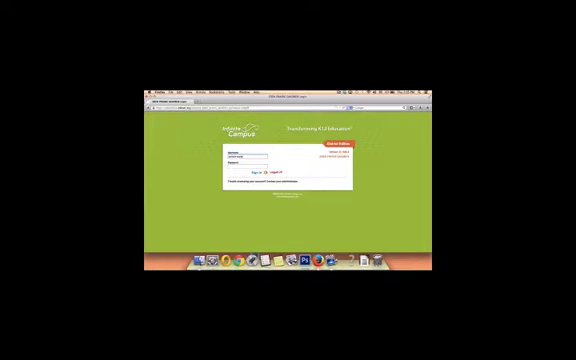
pyautogui.write('pass')
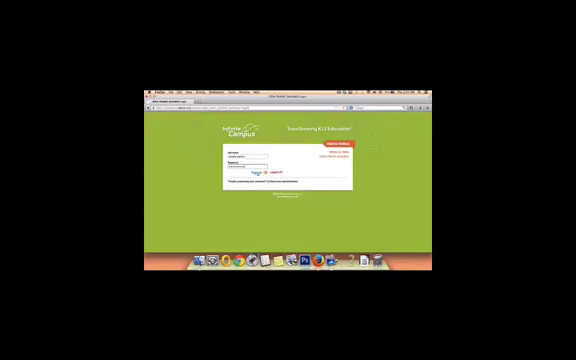
pyautogui.click(258, 172)
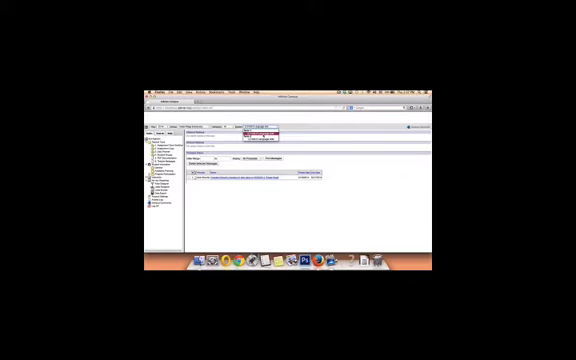
# - Select the Language Arts section and expand the Instruction tools group in the left tree
pyautogui.click(262, 136)
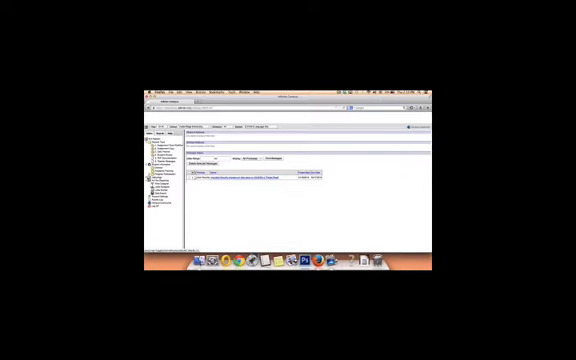
pyautogui.click(149, 179)
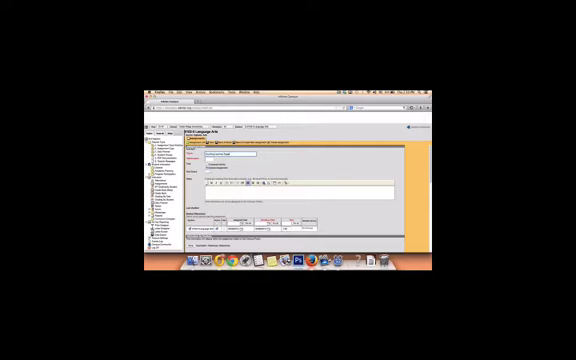
pyautogui.write('s')
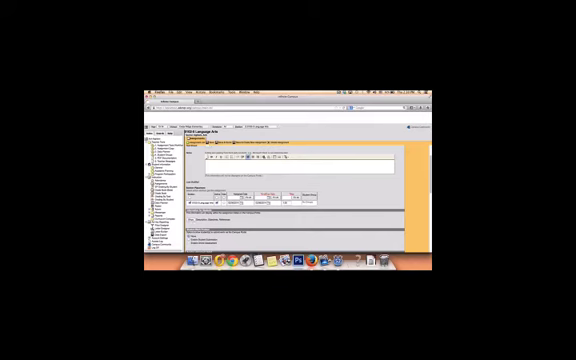
# - Expand the Description, Objective and References text areas on the assignment form
pyautogui.click(189, 232)
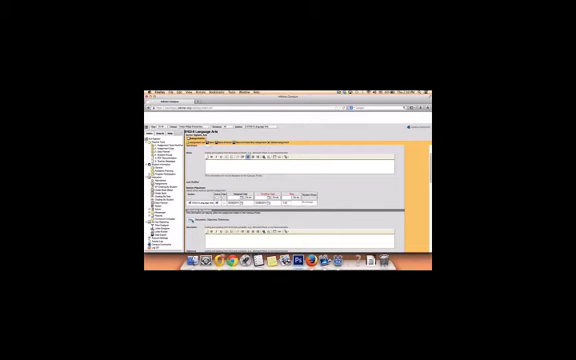